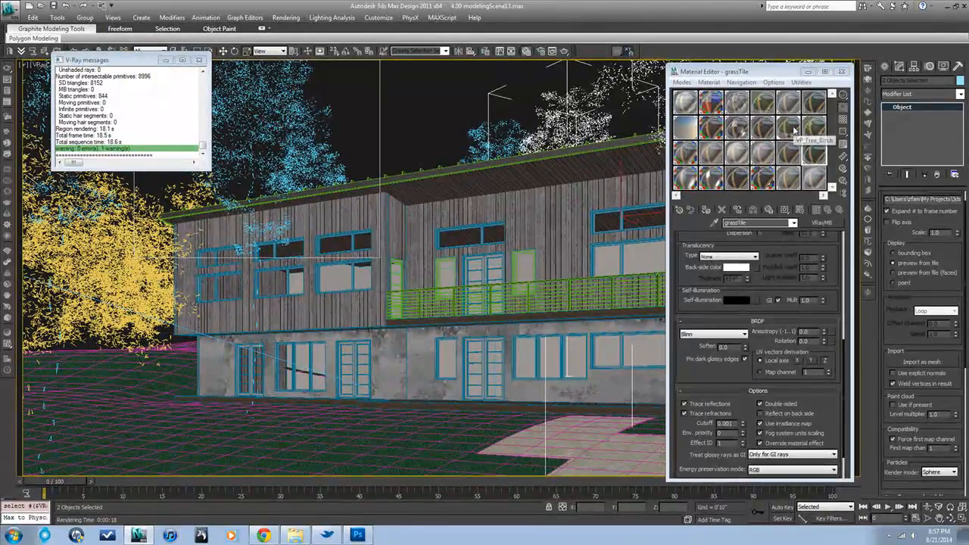
Select the VP_Free_Birch material and display its diffuse bitmap settings
click(793, 130)
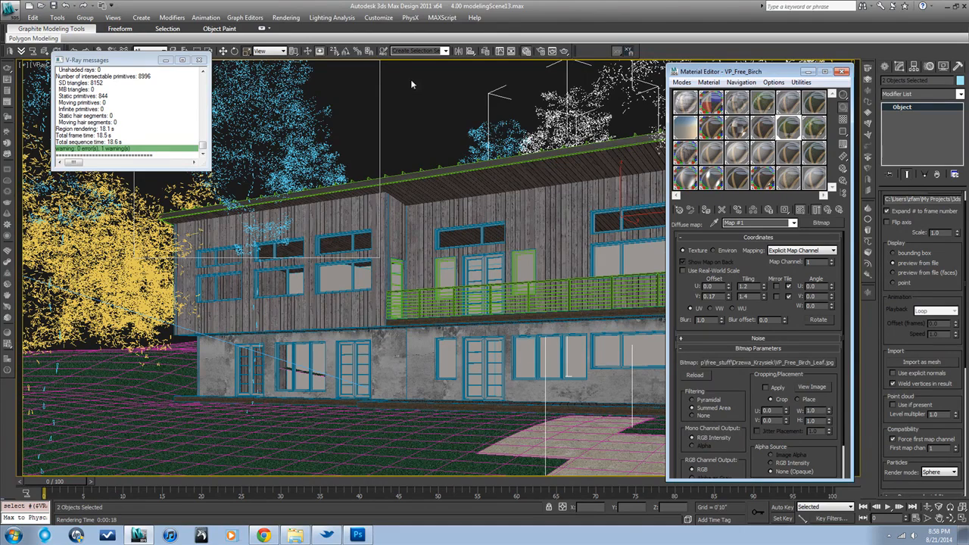
Examine the external file search paths in the user path configuration, including the dialog for adding a path, and cancel without changes
click(385, 18)
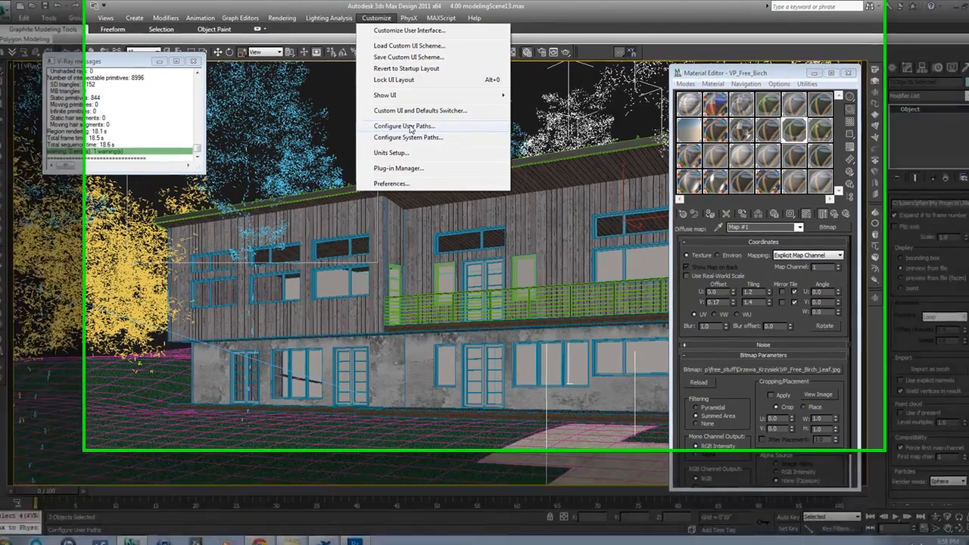
click(406, 123)
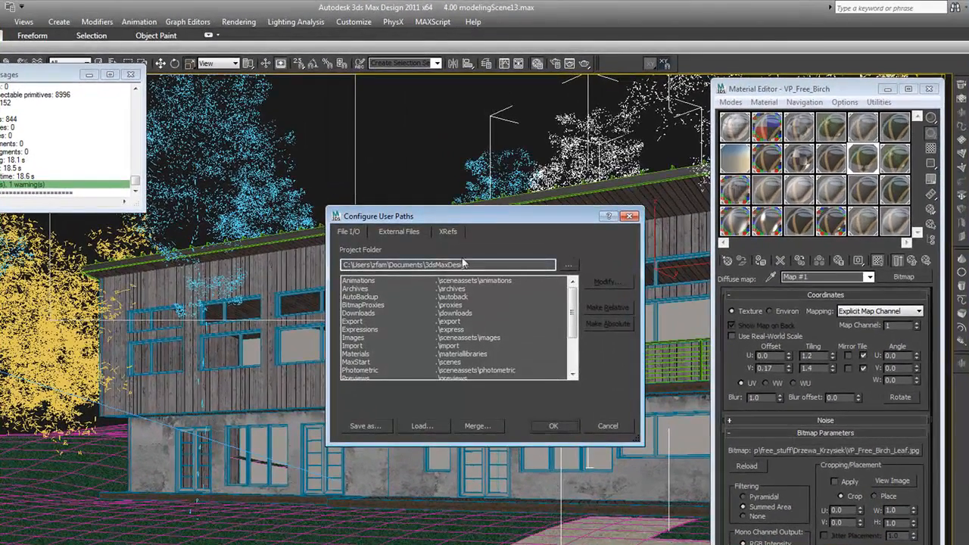
click(415, 236)
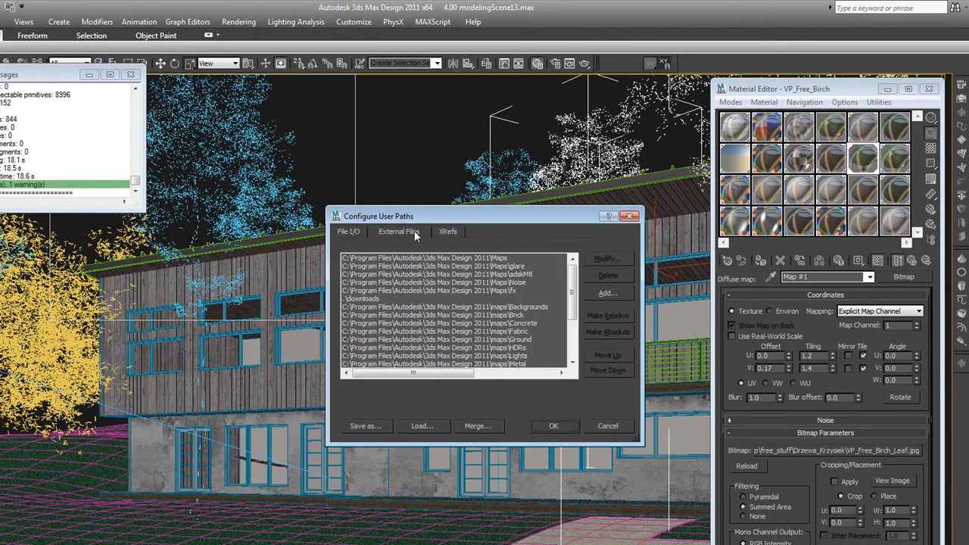
click(429, 315)
scroll(425, 316, down, 2)
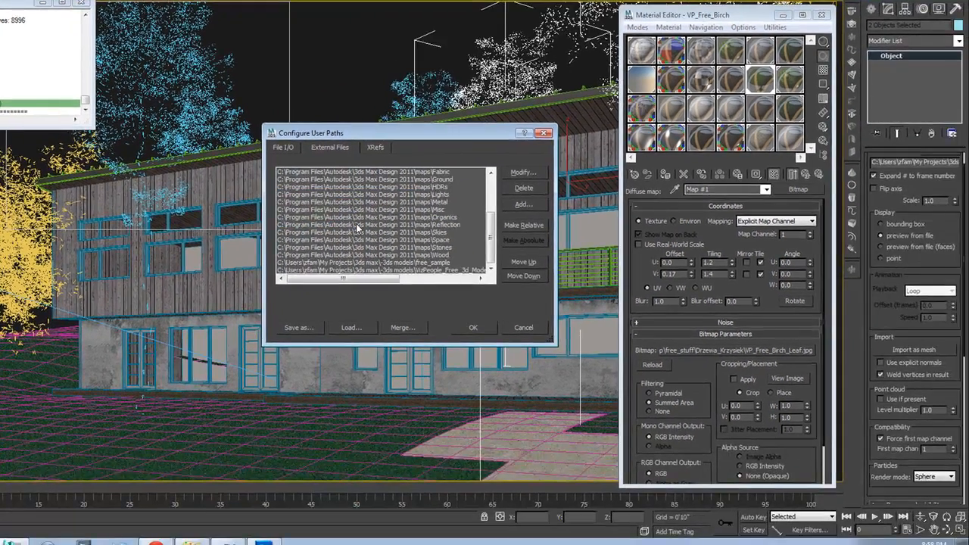
scroll(378, 244, up, 2)
scroll(367, 232, down, 3)
click(522, 205)
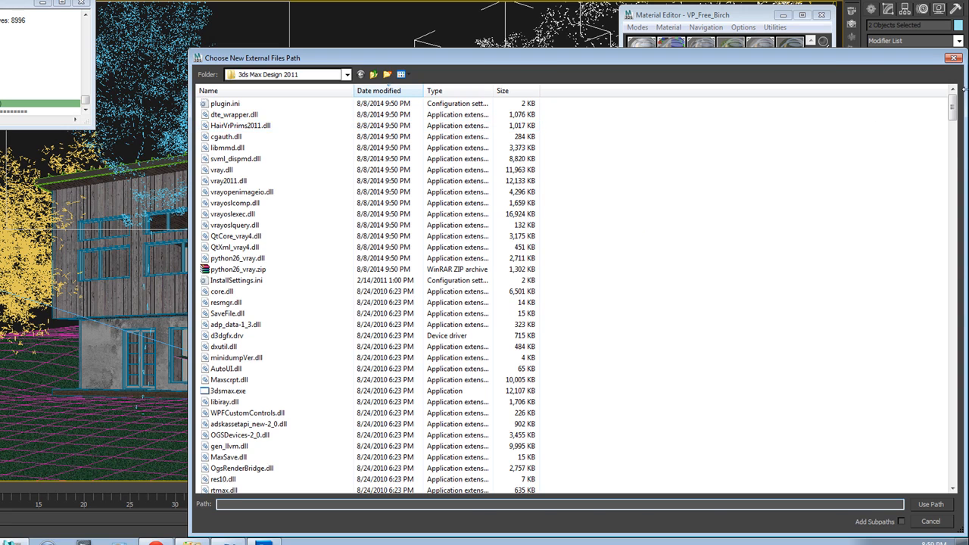
click(955, 58)
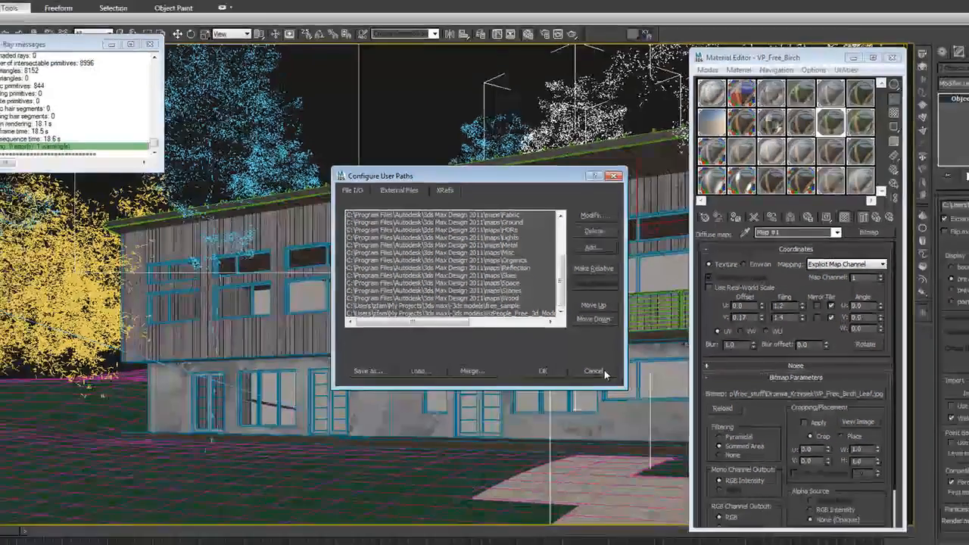
click(618, 407)
Relink the birch diffuse map to VP_Free_Birch_Leaf.jpg in the VizPeople_Free_3d_Models_Birch_Trees folder and close the Material Editor
click(757, 362)
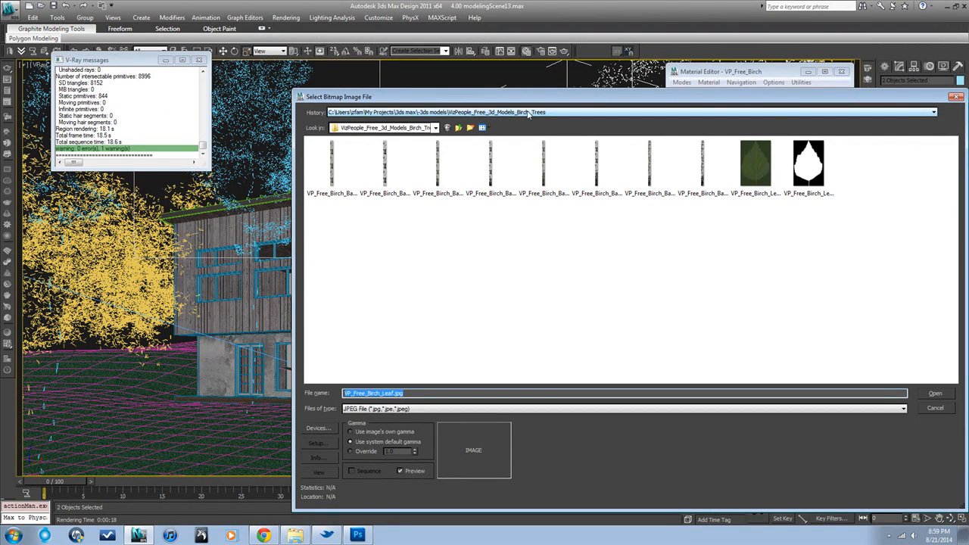
double_click(755, 162)
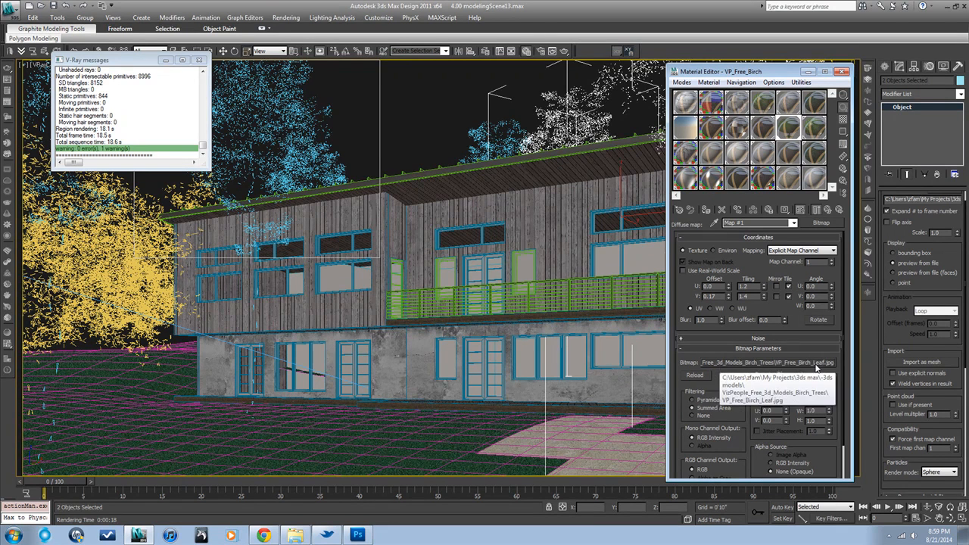
mouse_move(726, 389)
mouse_down()
mouse_move(713, 279)
mouse_move(719, 466)
mouse_move(718, 272)
mouse_move(719, 381)
mouse_move(718, 373)
mouse_up()
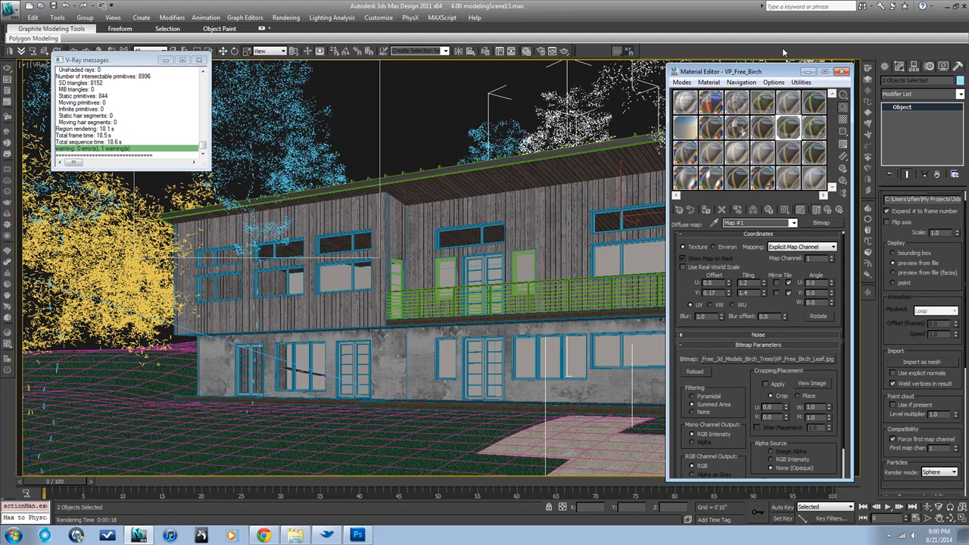
click(841, 71)
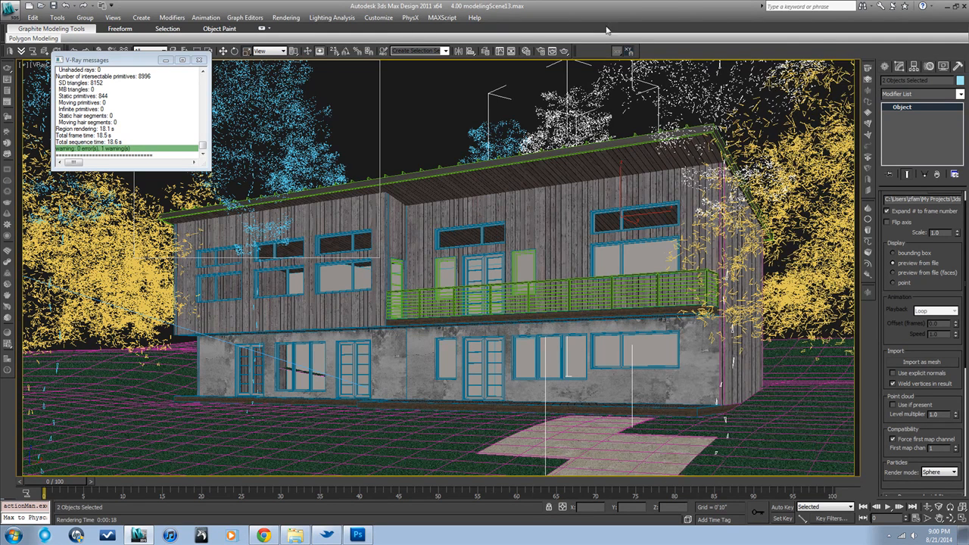
Open the V-Ray render setup and move its window off the main part of the house view
click(543, 51)
drag(350, 10, 763, 14)
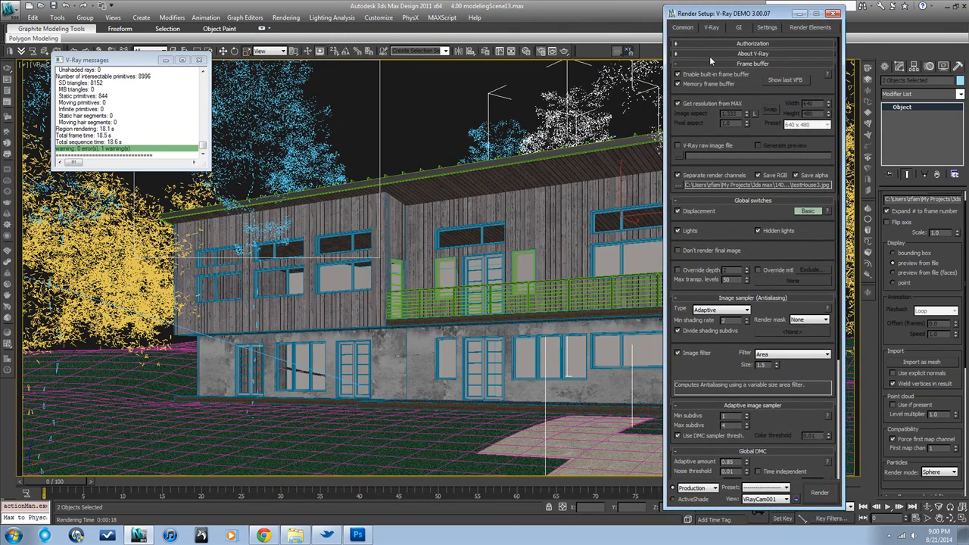
Try to enable global illumination with Light cache as the secondary engine
click(740, 31)
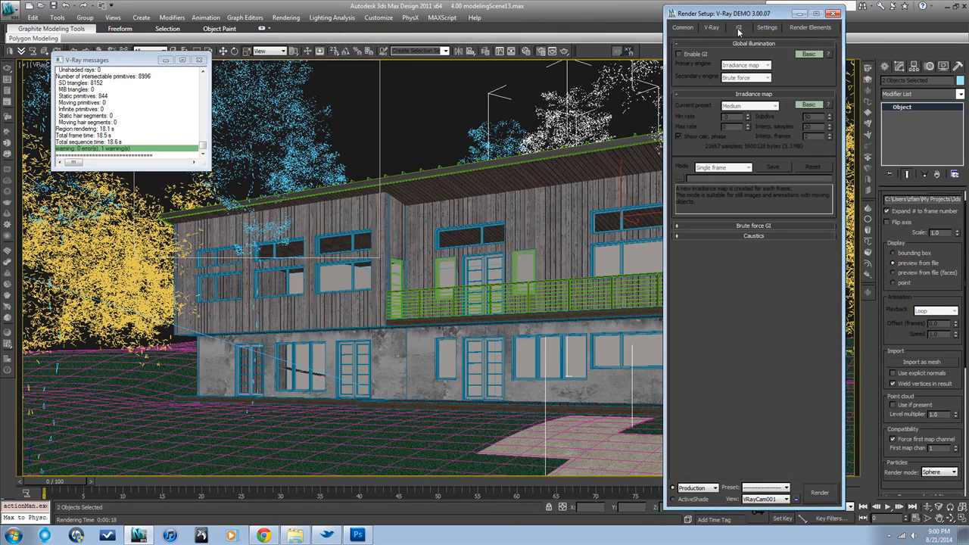
click(679, 55)
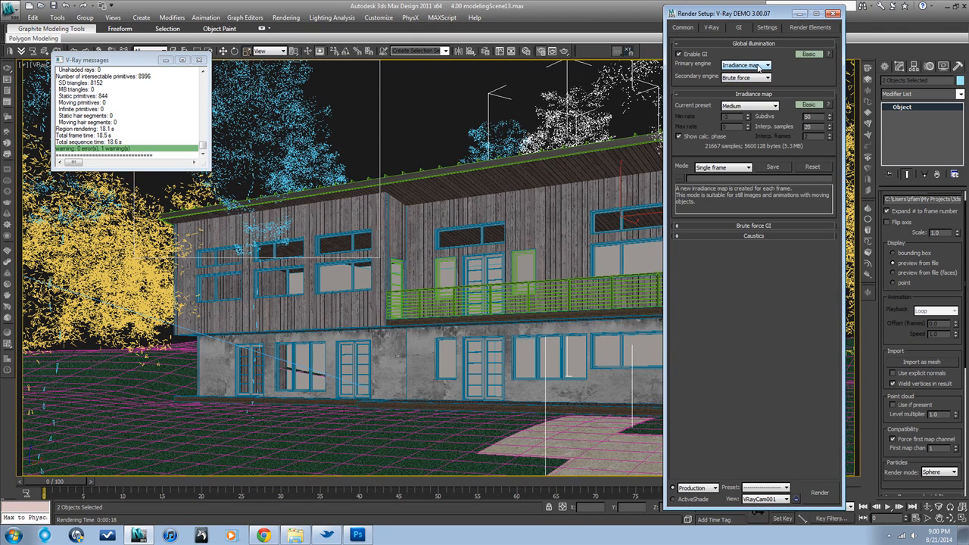
click(768, 78)
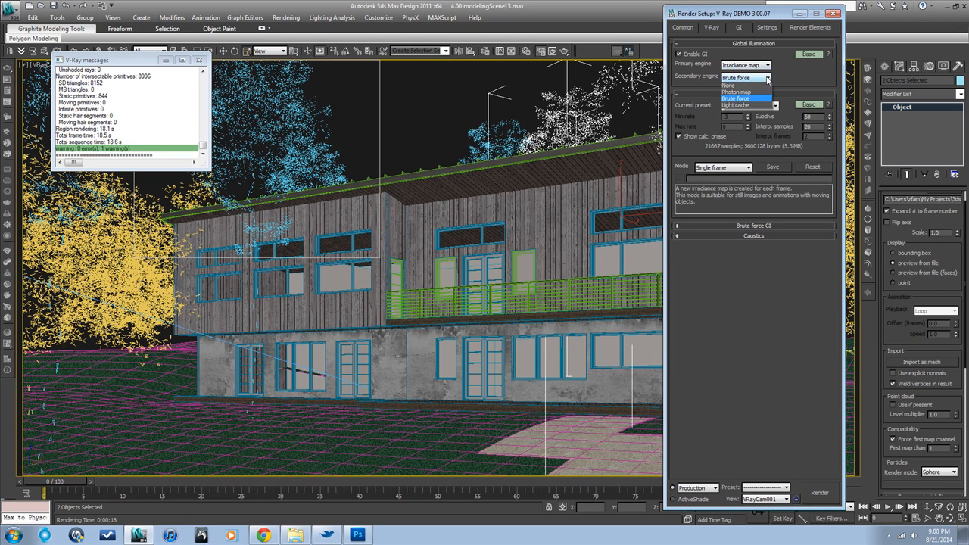
click(749, 107)
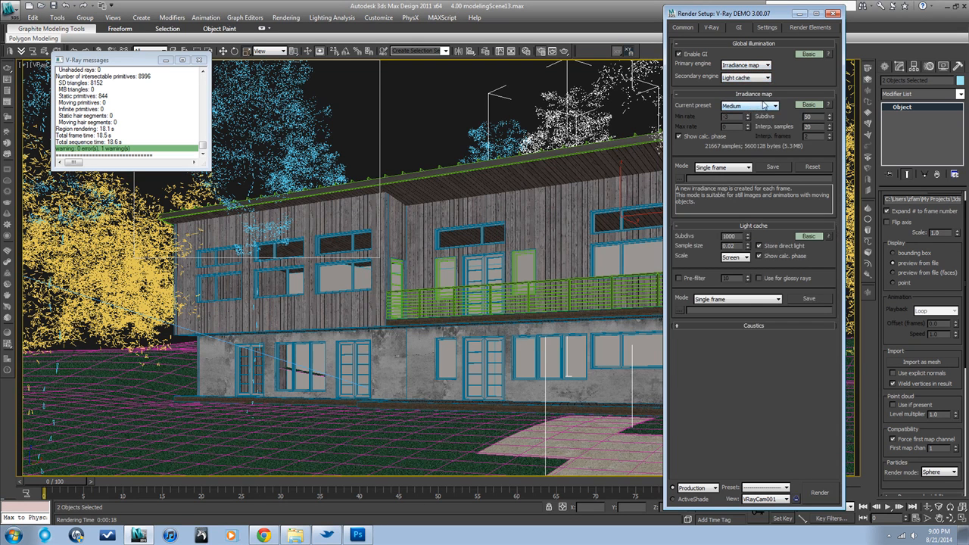
Try to set the irradiance map preset to Low and the light cache subdivs to 600, and collapse both rollouts
click(775, 107)
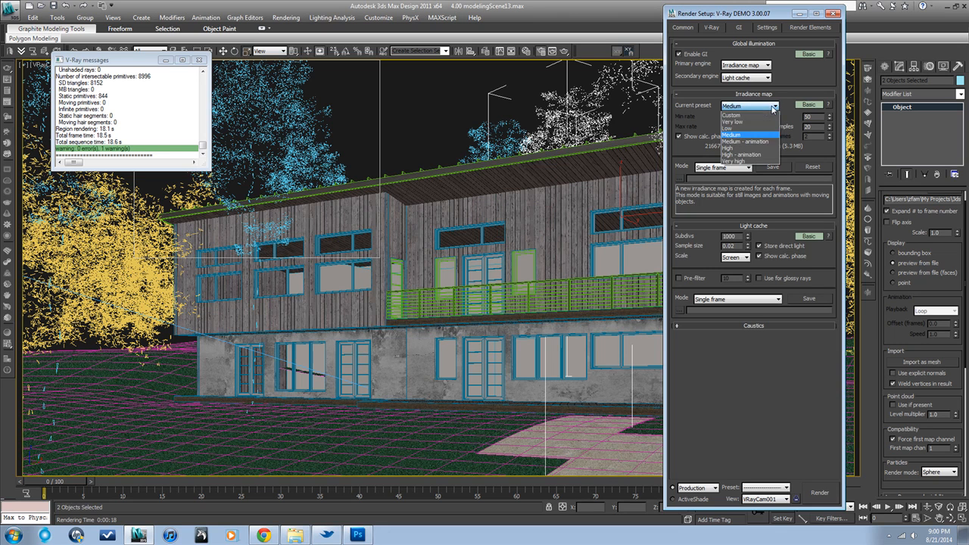
click(755, 130)
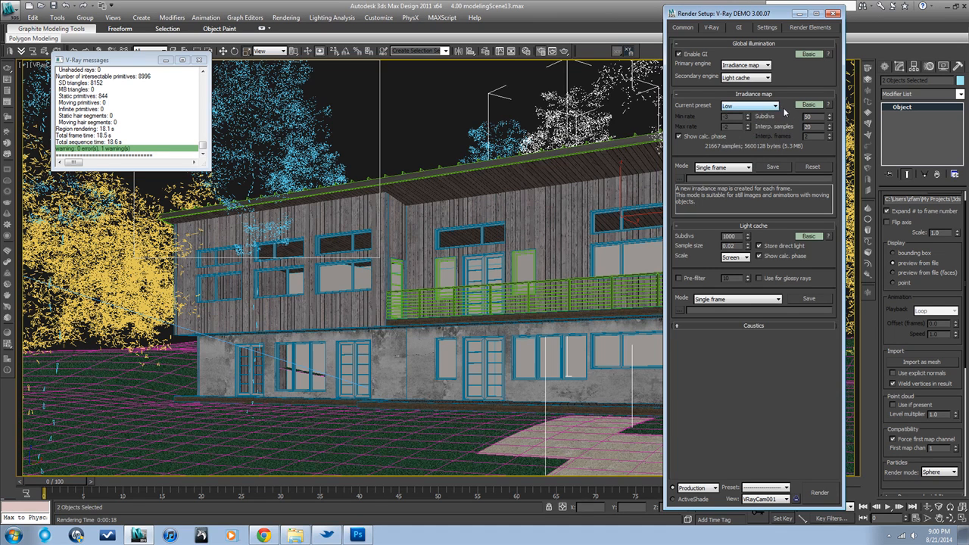
drag(744, 237, 710, 241)
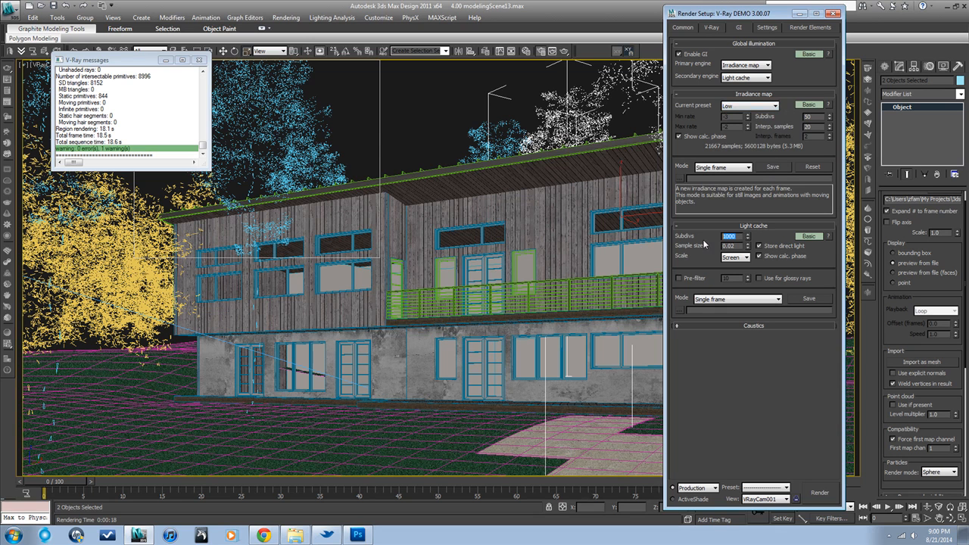
text(600)
key(ctrl+s)
click(738, 227)
click(718, 95)
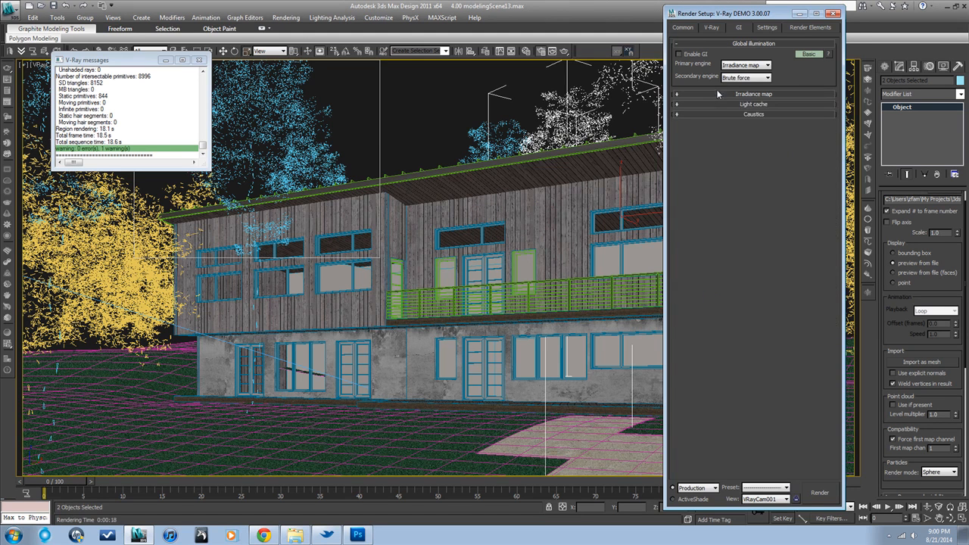
Set the Global DMC noise threshold to 0.005 in the V-Ray render settings
click(683, 28)
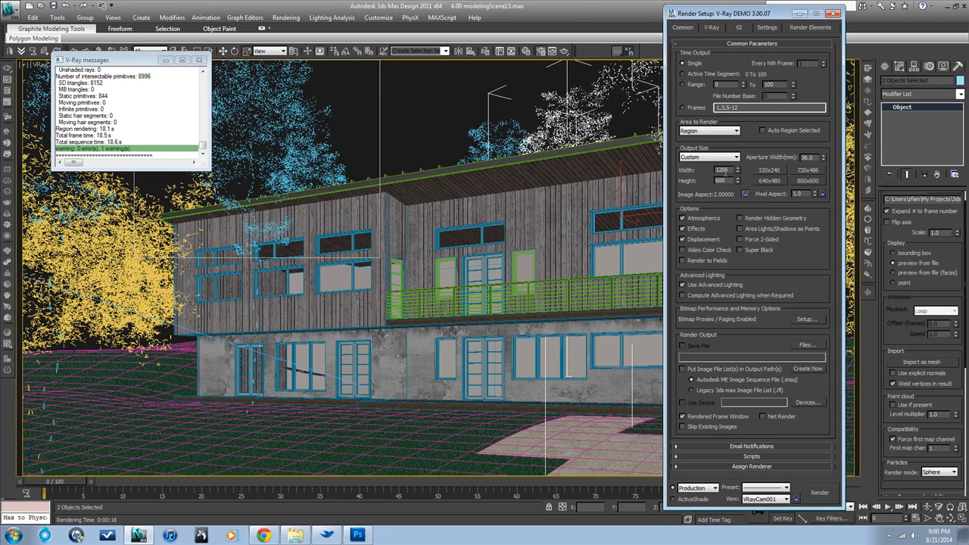
click(713, 28)
click(678, 176)
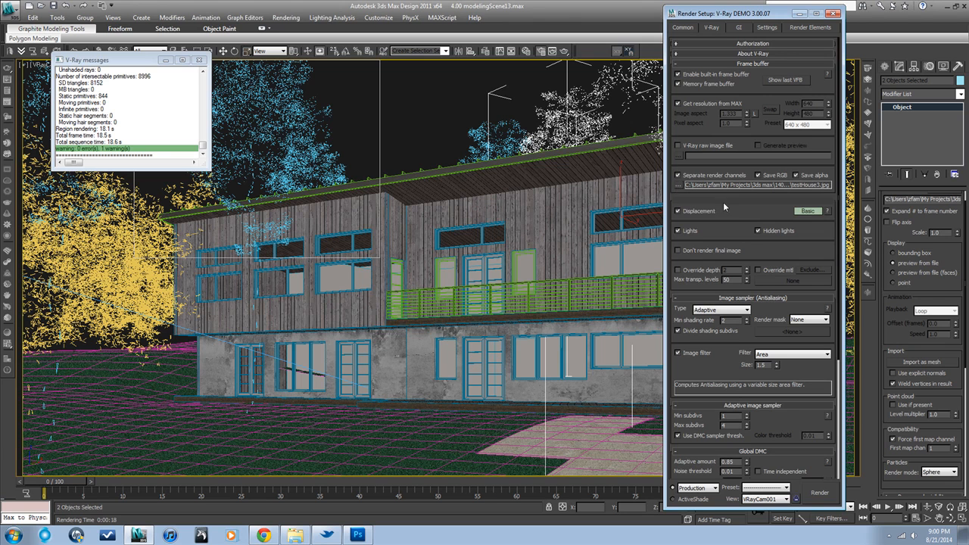
drag(728, 360, 730, 239)
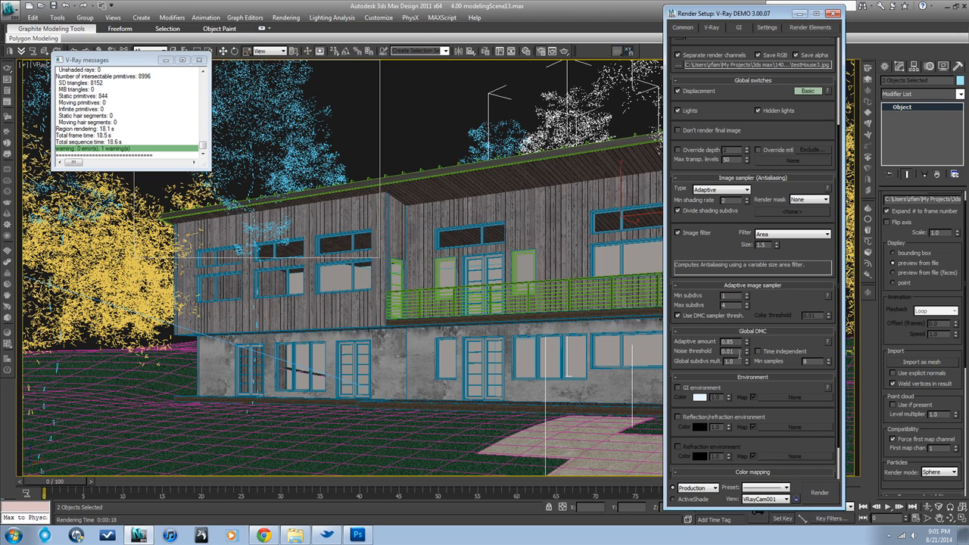
click(732, 351)
key(BackSpace)
text(05)
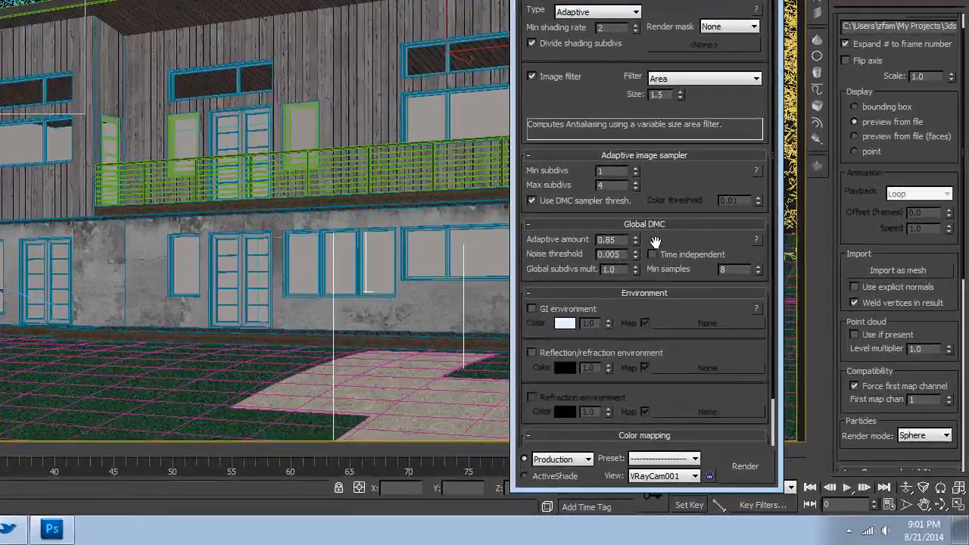
drag(755, 346, 760, 435)
drag(657, 379, 662, 543)
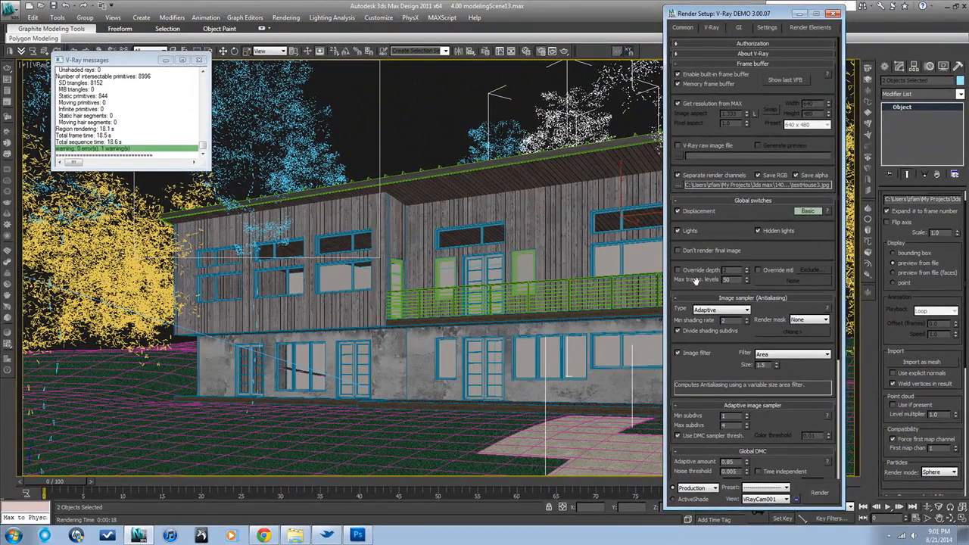
Switch to the top view, select the V-Ray sun and set its intensity multiplier to 0.025
click(445, 98)
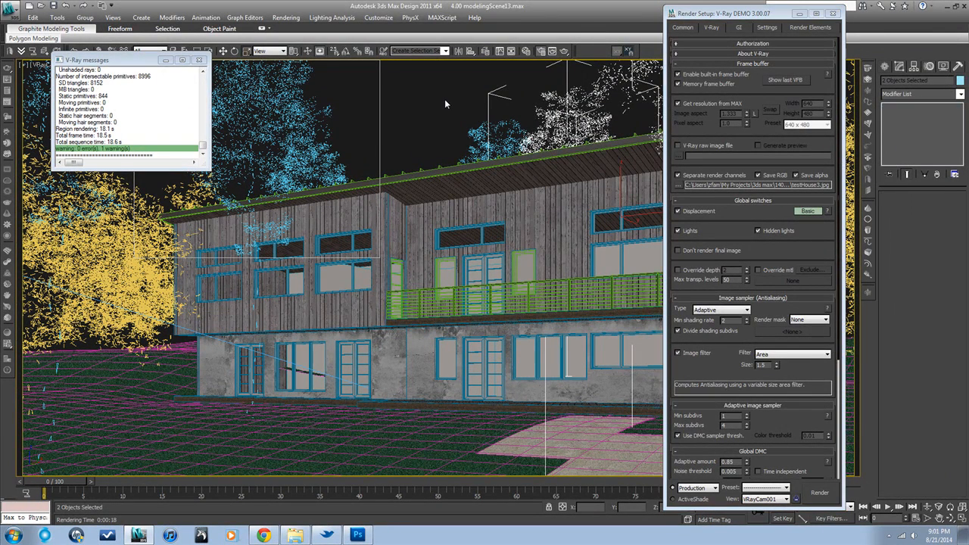
key(t)
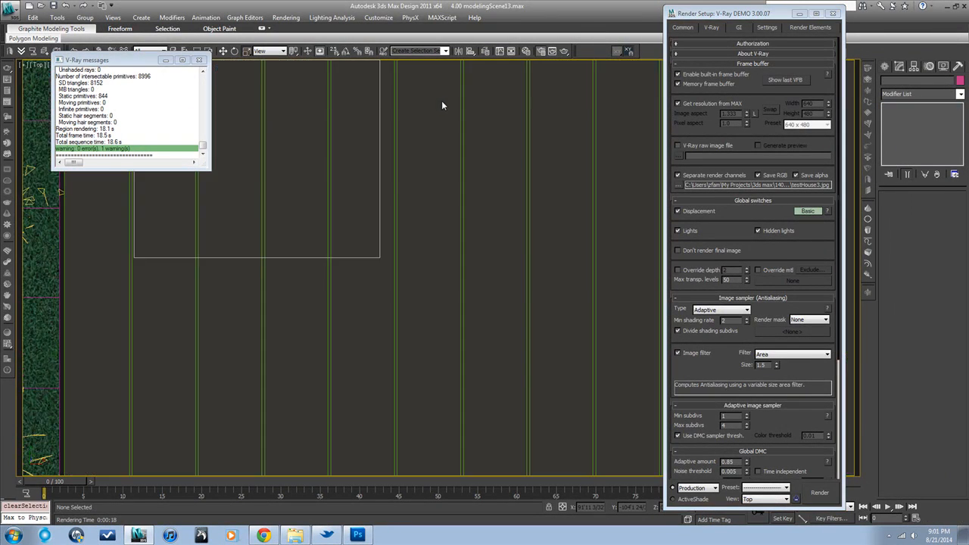
scroll(314, 340, down, 3)
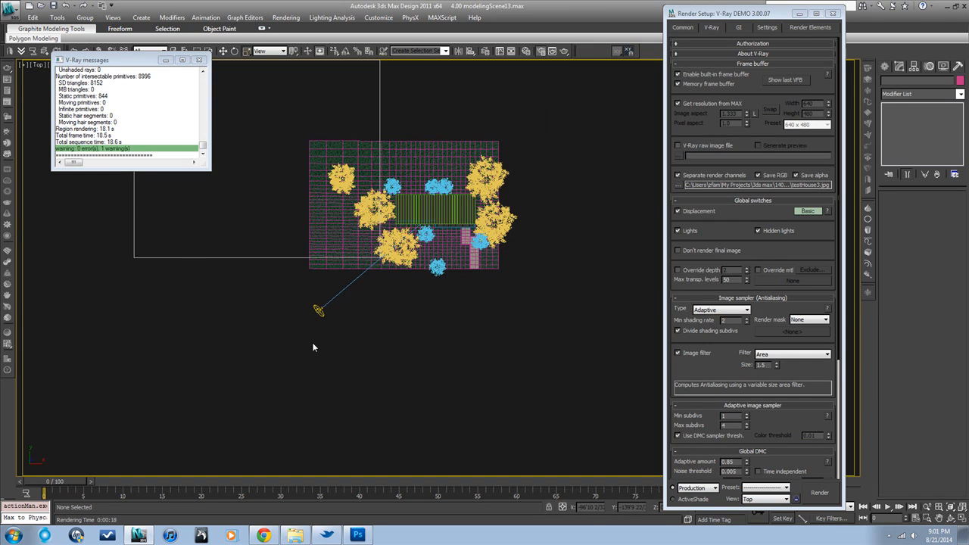
click(319, 310)
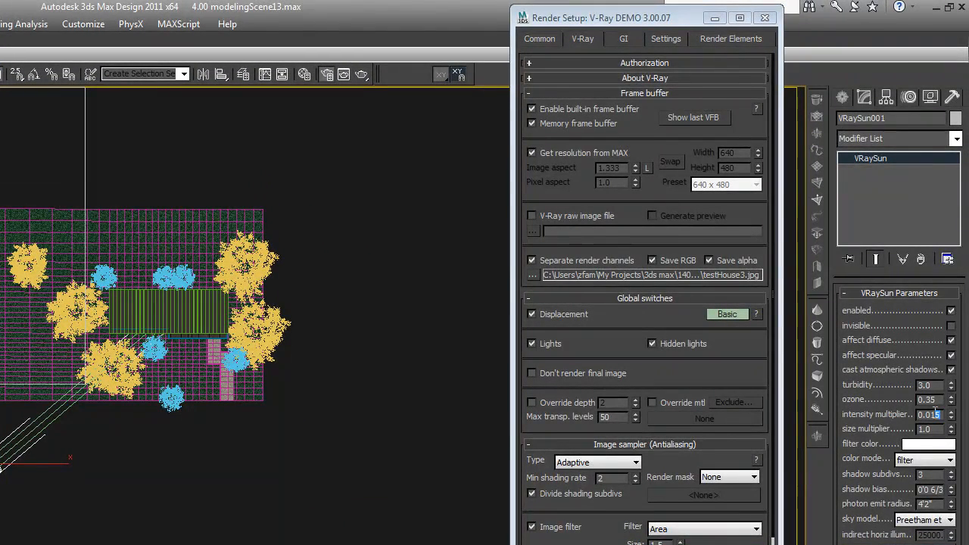
drag(935, 410, 932, 411)
text(25)
key(Return)
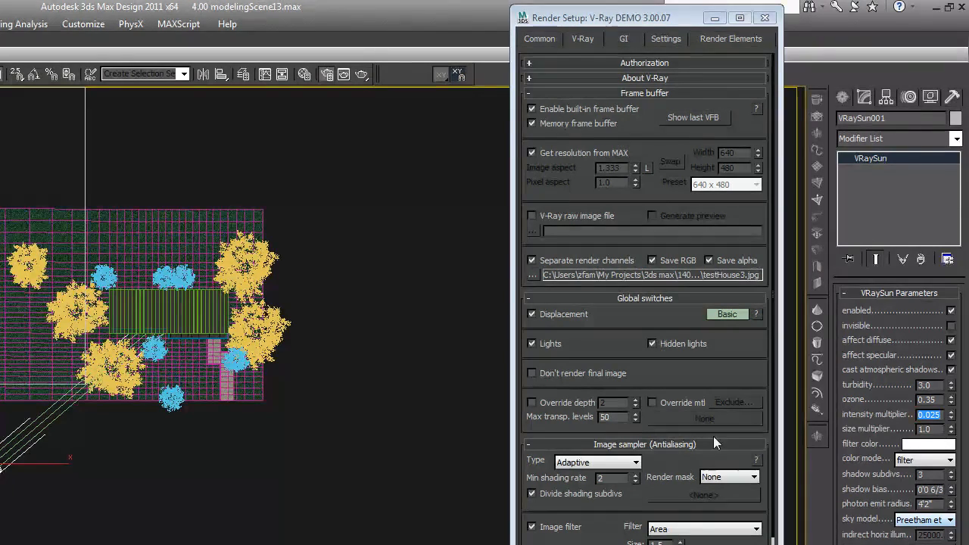
Deselect the sun and return the viewport to the VRayCam001 camera view
click(360, 362)
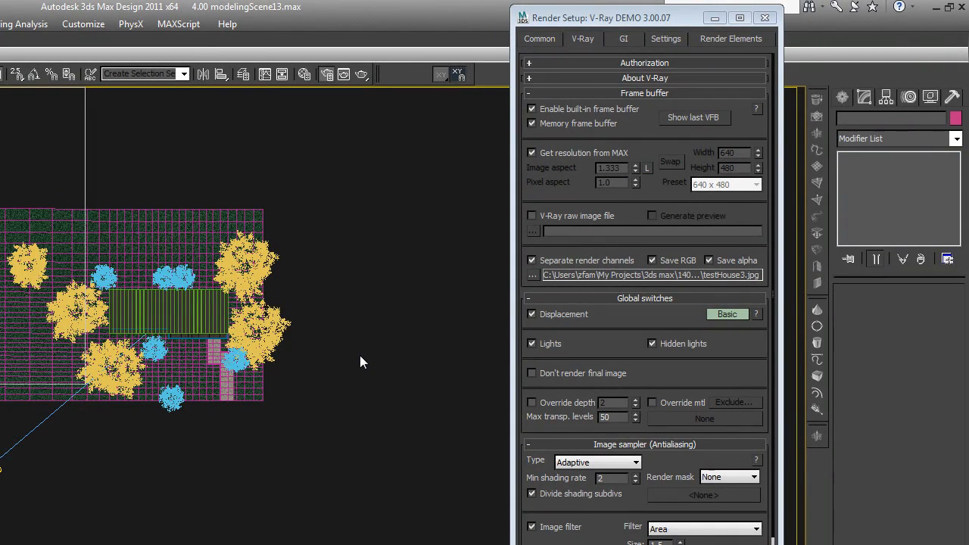
key(c)
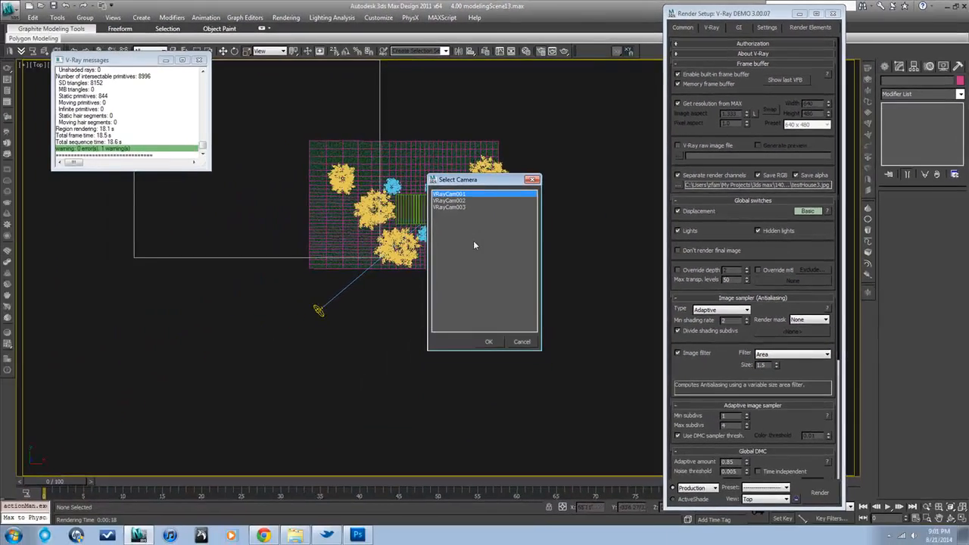
click(488, 342)
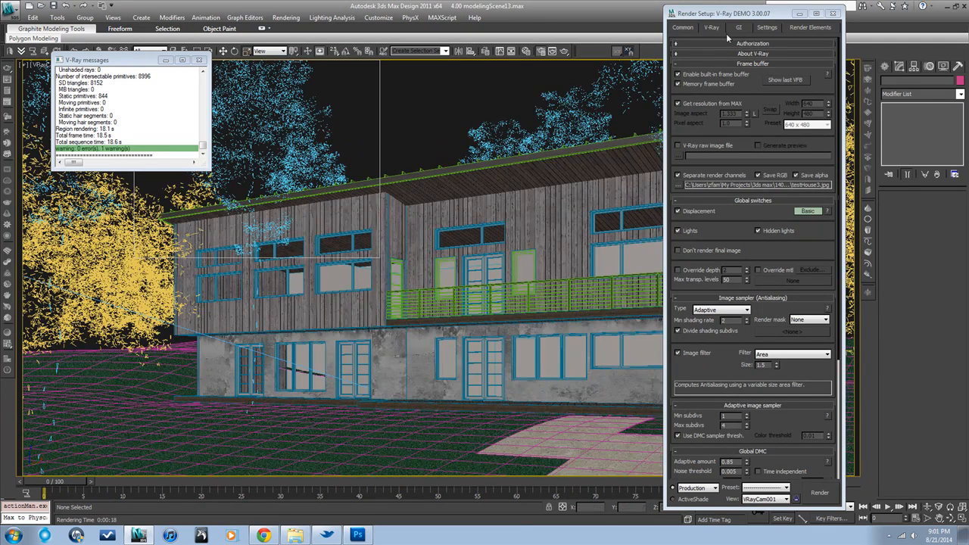
Enable global illumination and set the secondary engine to Light cache
click(738, 27)
click(696, 53)
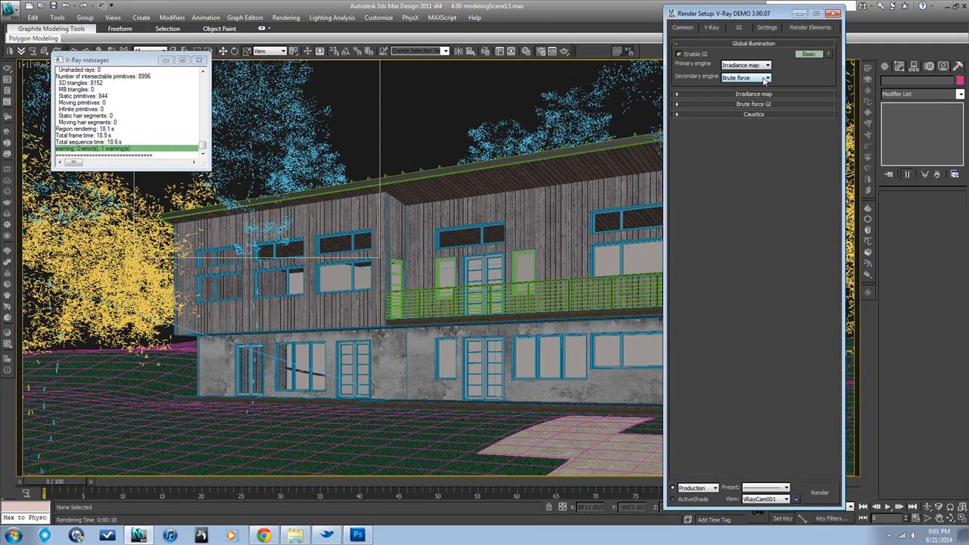
click(753, 77)
click(748, 106)
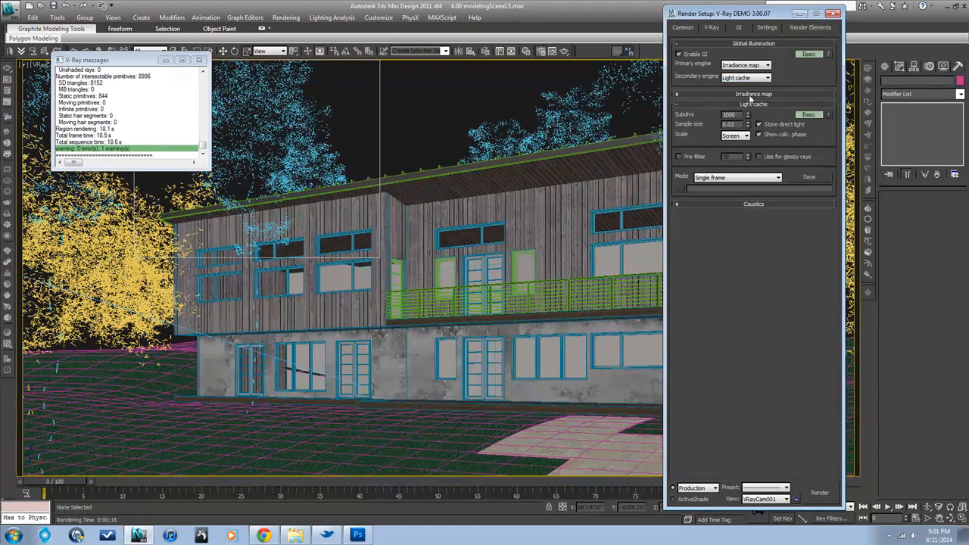
Set the light cache subdivs to 600 and the irradiance map preset to Low
double_click(728, 114)
text(600)
click(763, 95)
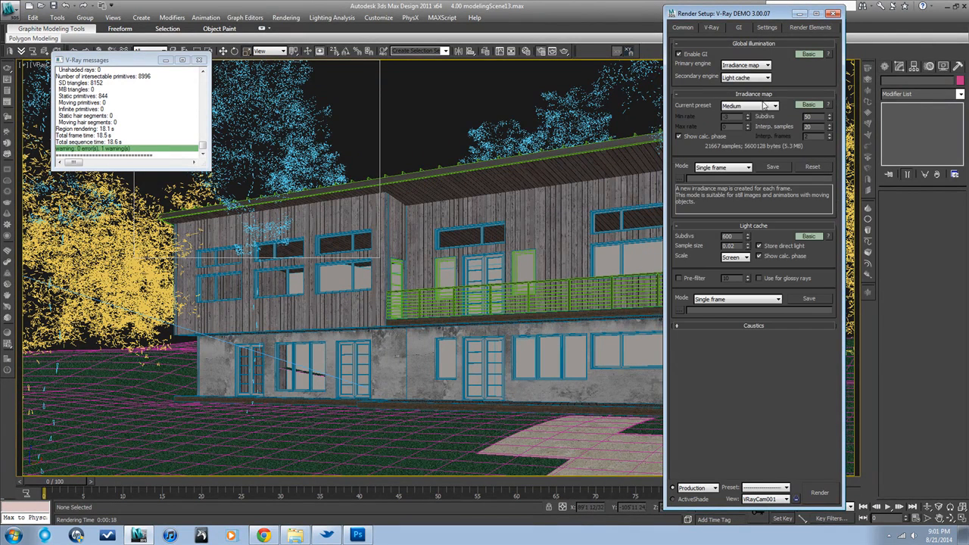
click(765, 105)
click(754, 128)
Review the common render parameters and the V-Ray frame buffer and image sampler settings
click(684, 28)
click(711, 28)
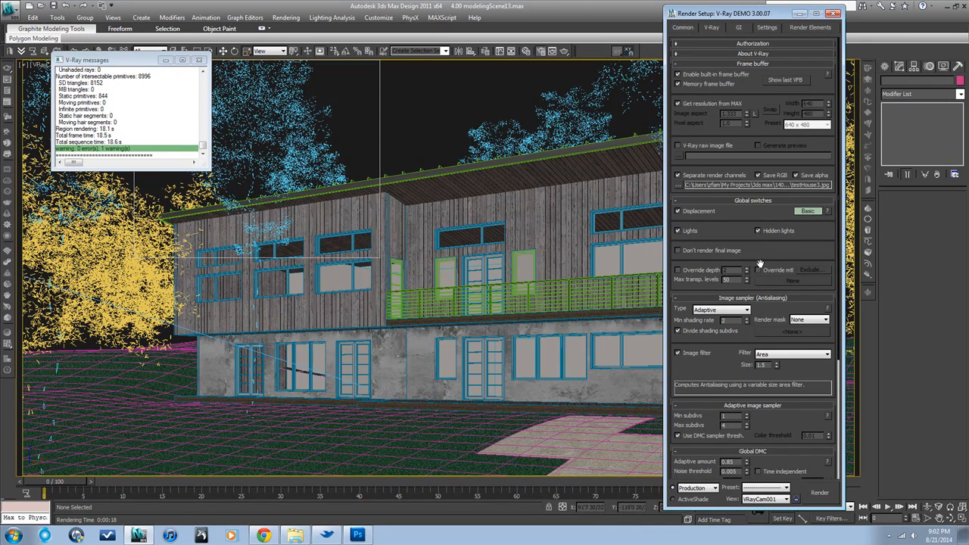
scroll(760, 257, down, 3)
scroll(754, 244, up, 3)
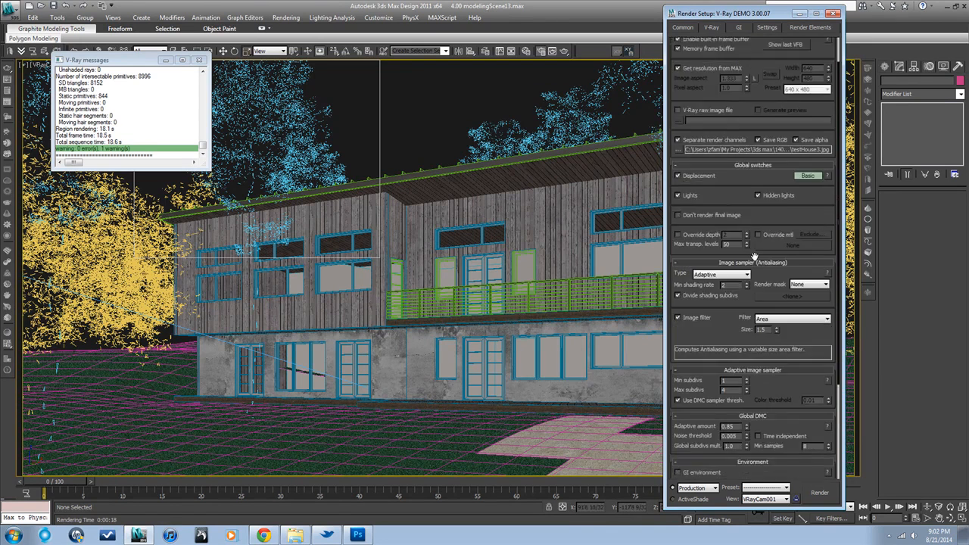